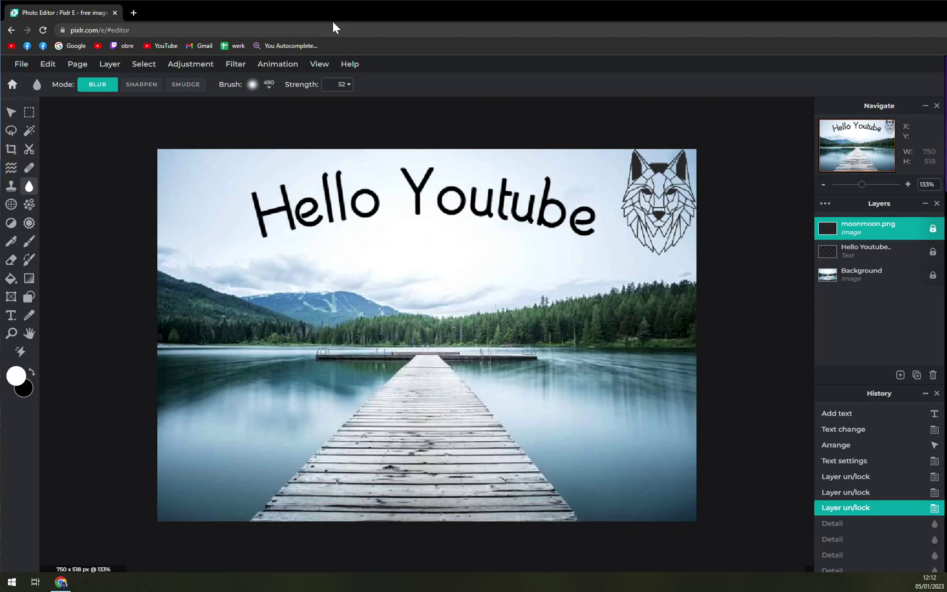
scroll(337, 240, "up", 1)
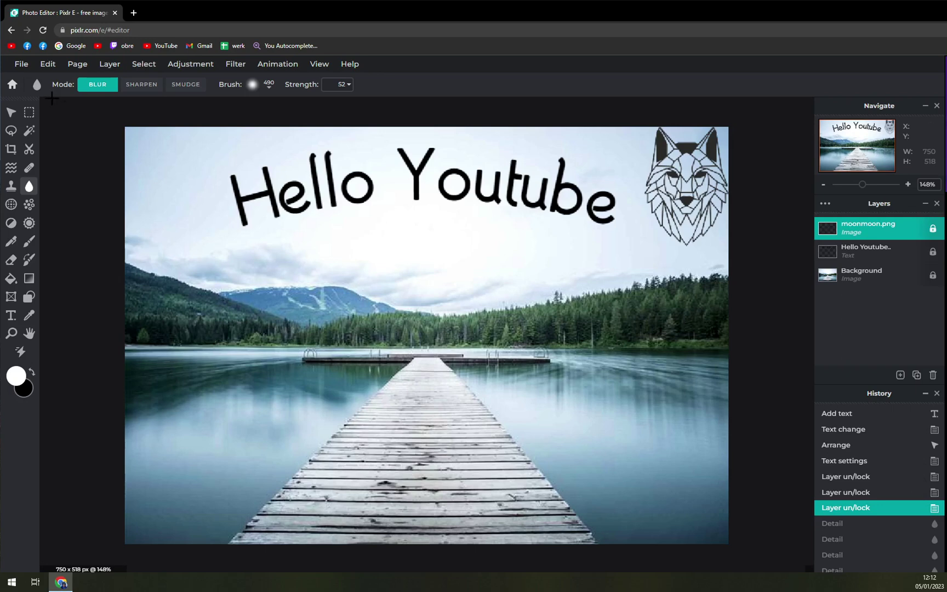
- Open the File menu for the lake pier composition
left_click(22, 73)
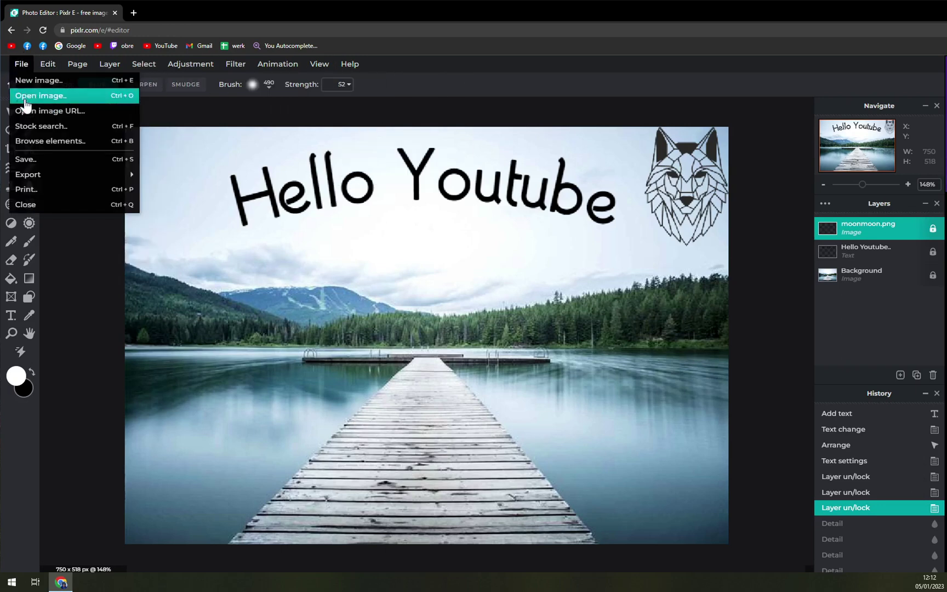
- Open the save settings and compare PNG, WebP and PXZ formats before returning to JPG
left_click(53, 166)
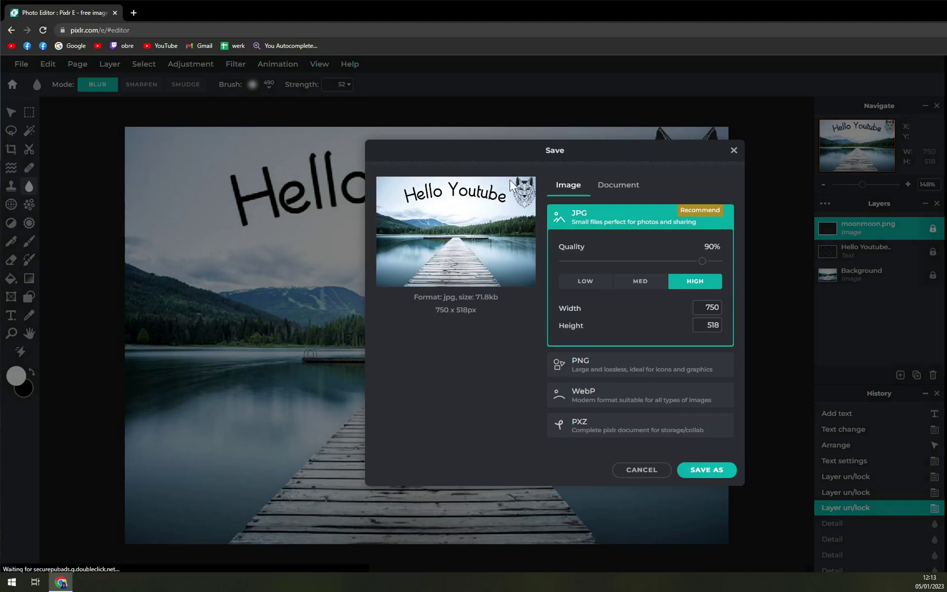
left_click(584, 370)
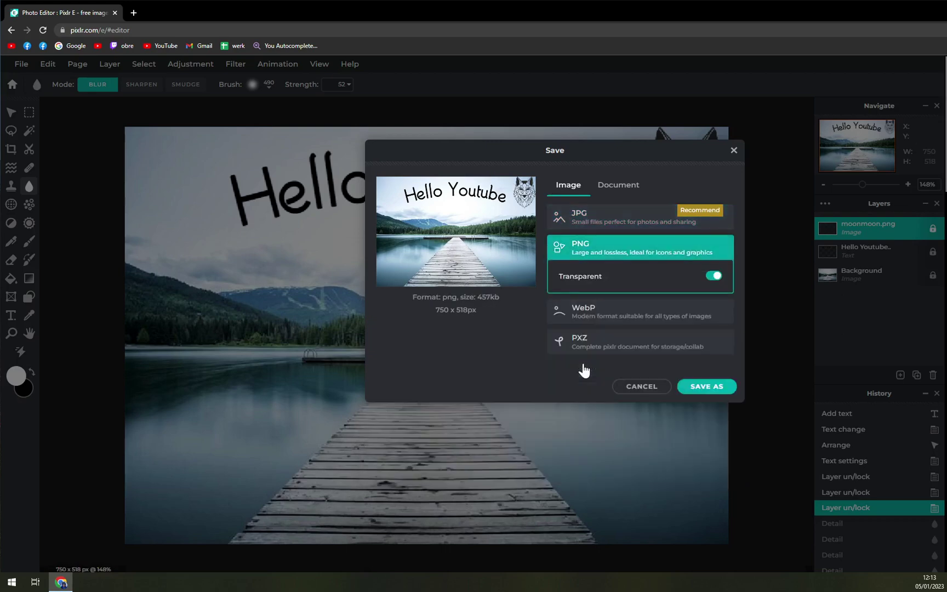
left_click(591, 226)
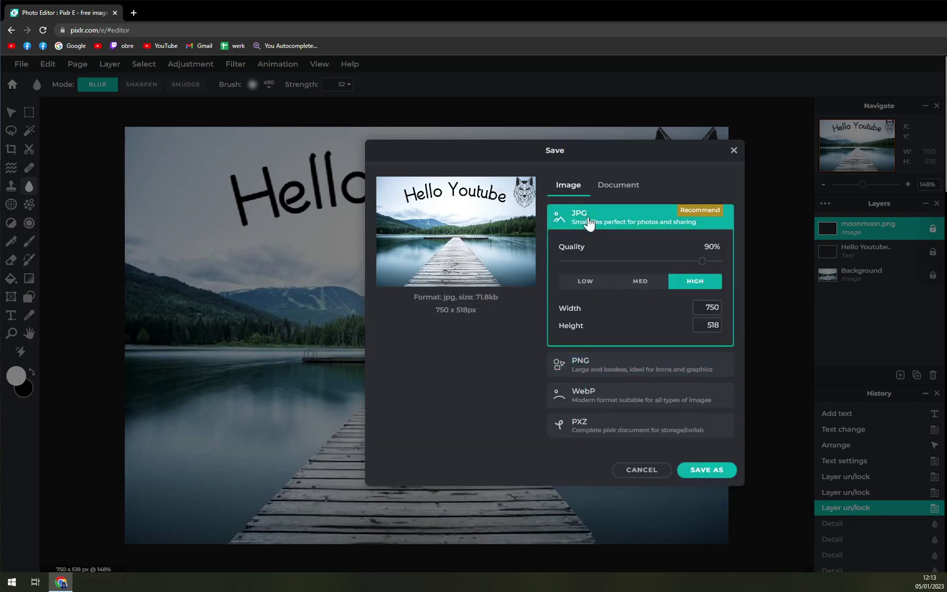
left_click(591, 373)
left_click(585, 323)
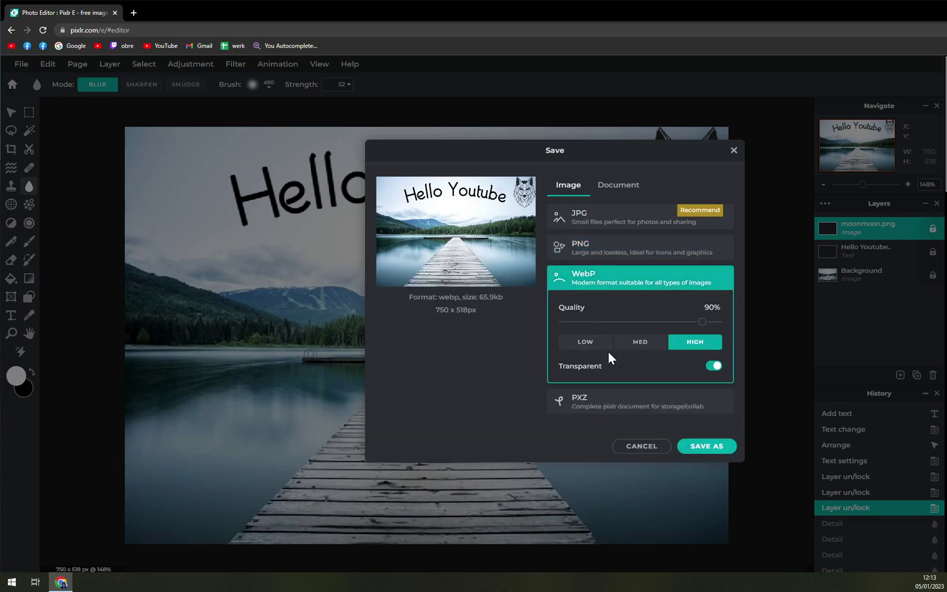
left_click(592, 404)
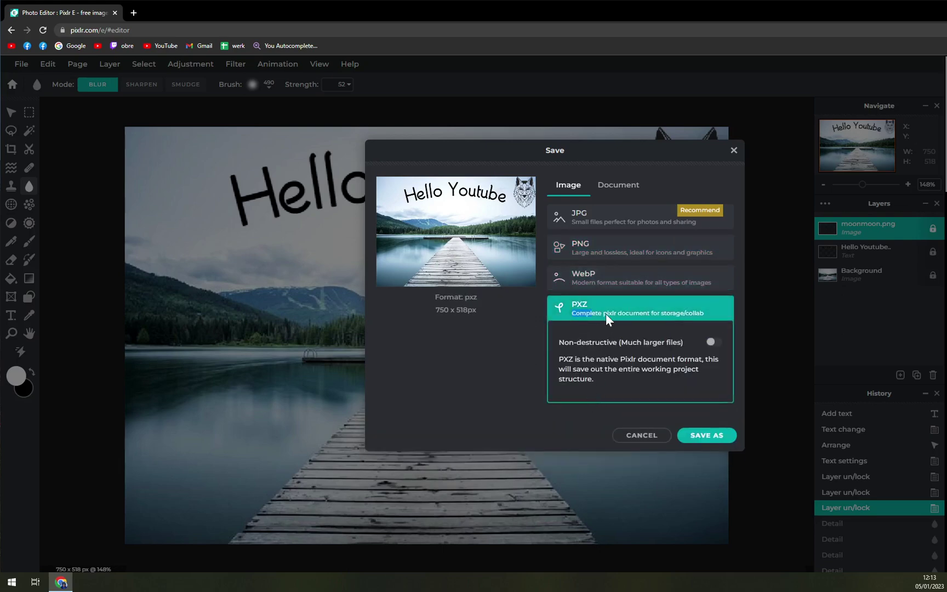
left_click(604, 222)
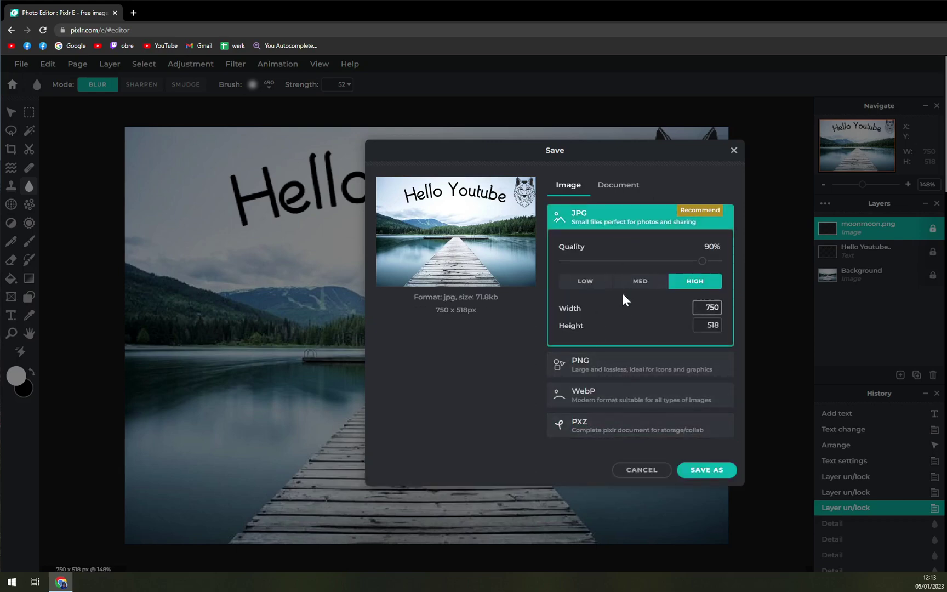
- Try JPG quality presets, settle on high 90%, and glance at the document formats
mouse_move(702, 262)
left_mouse_down()
mouse_move(717, 261)
mouse_move(703, 262)
left_mouse_up()
left_click(640, 281)
left_click(585, 281)
left_click(681, 287)
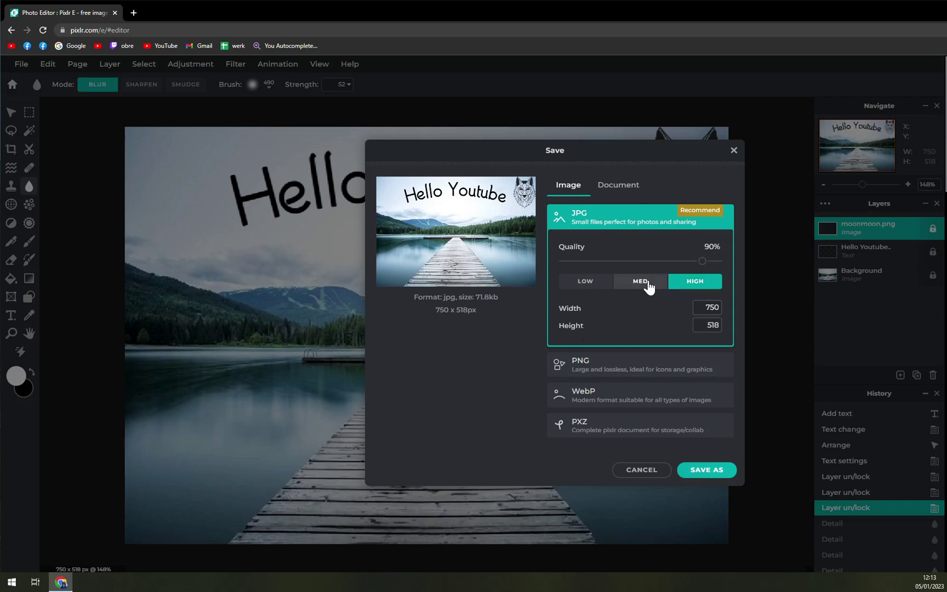
left_click(604, 186)
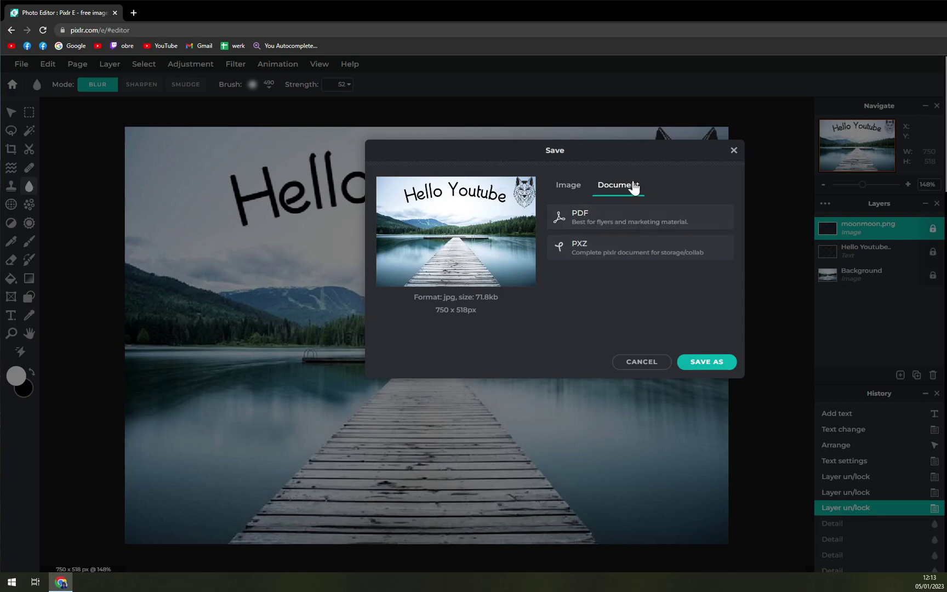
left_click(580, 187)
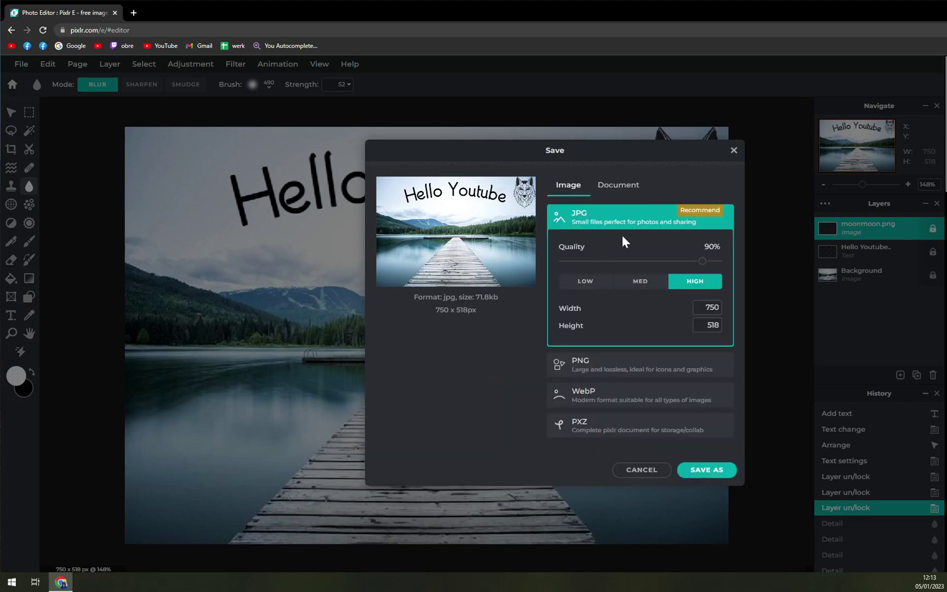
- Save the JPG as 'pixlr_lake' in Documents and dismiss the success and subscription popups
left_click(705, 473)
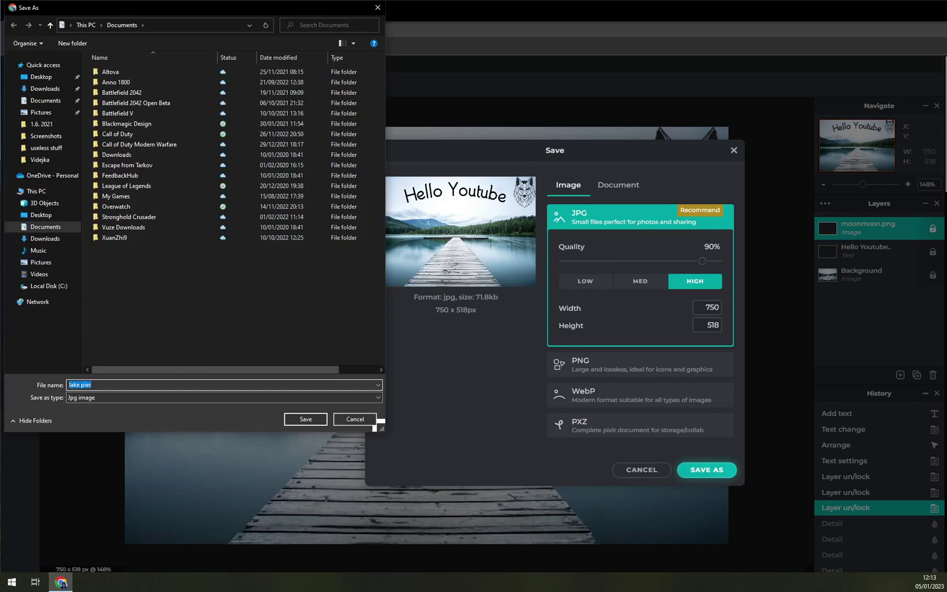
type("pixlr_l")
type("ake")
left_click(289, 418)
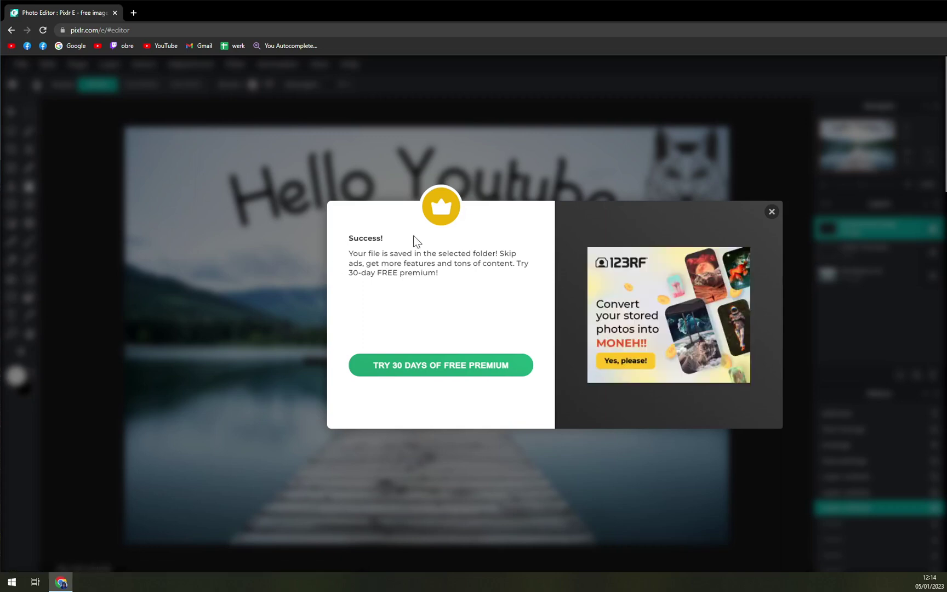
left_click(398, 364)
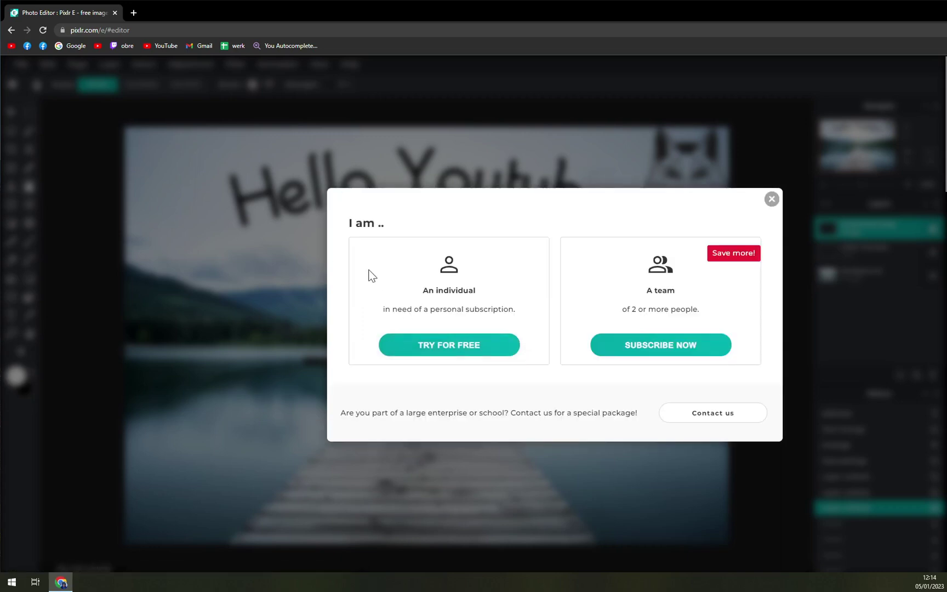
left_click(772, 199)
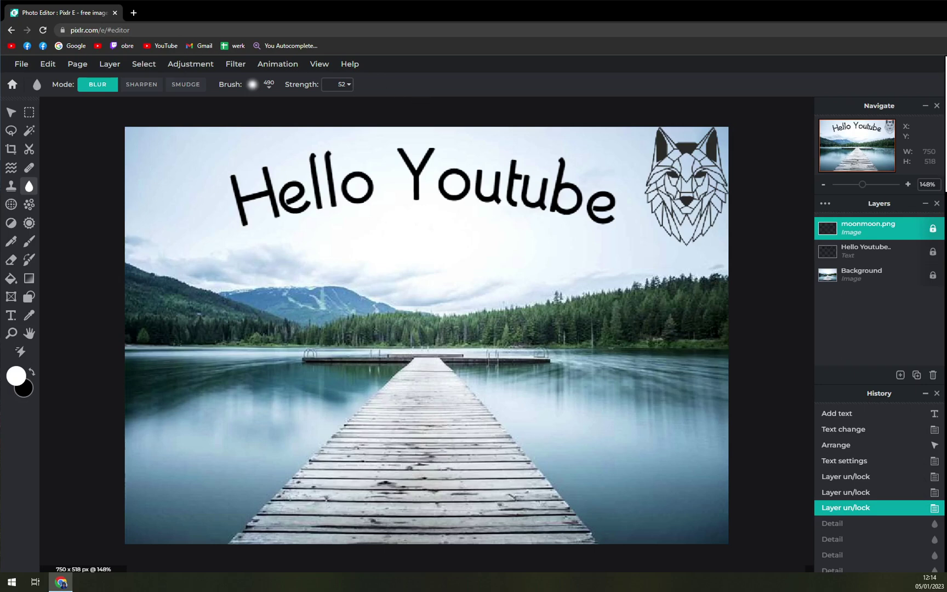
- Save a transparent PNG copy to Documents and close the success popup
left_click(21, 64)
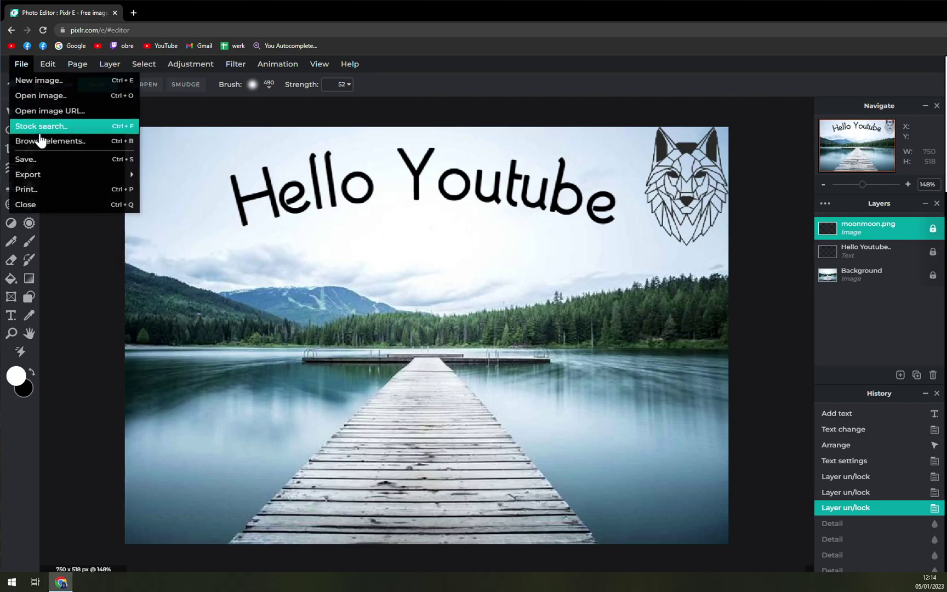
left_click(26, 159)
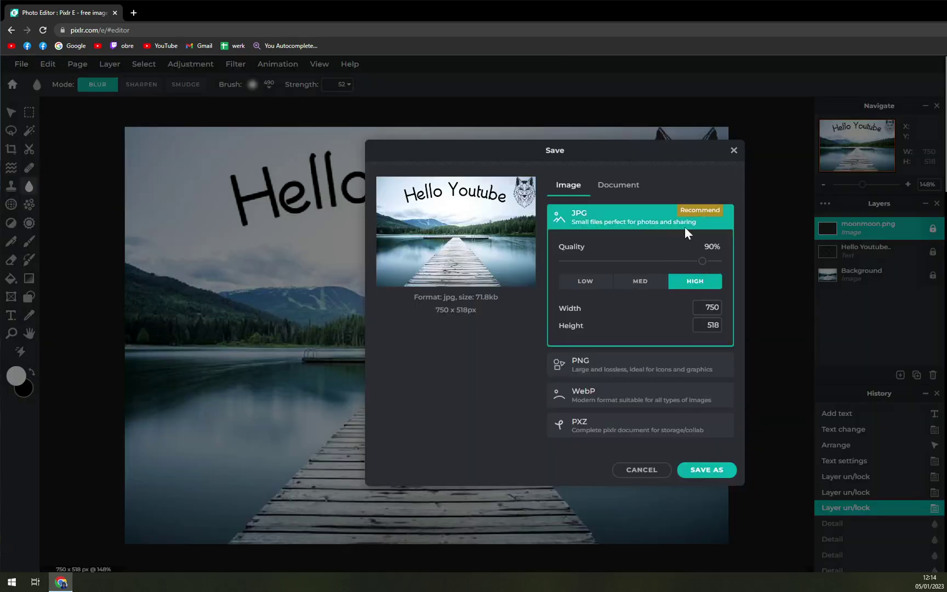
left_click(567, 364)
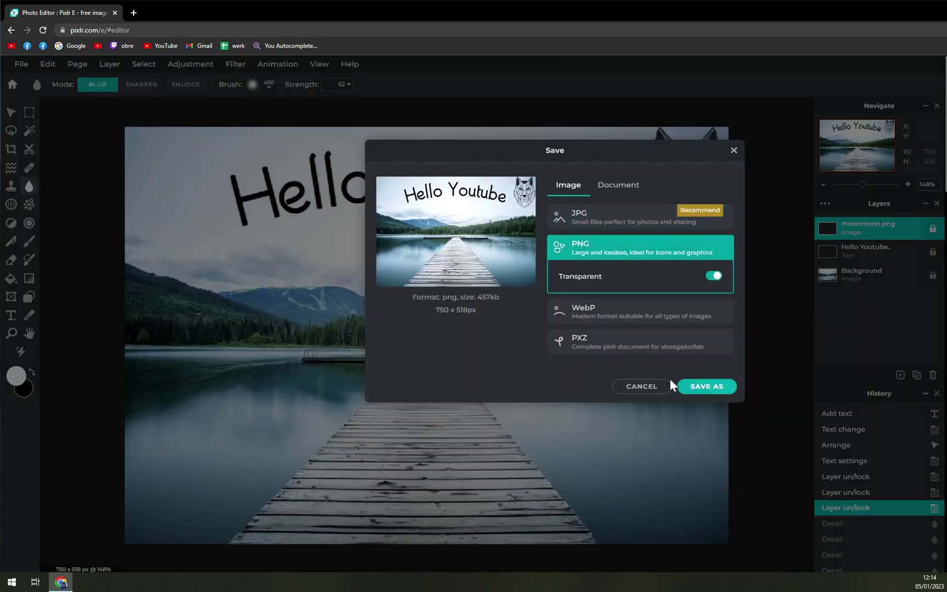
left_click(694, 396)
left_click(306, 418)
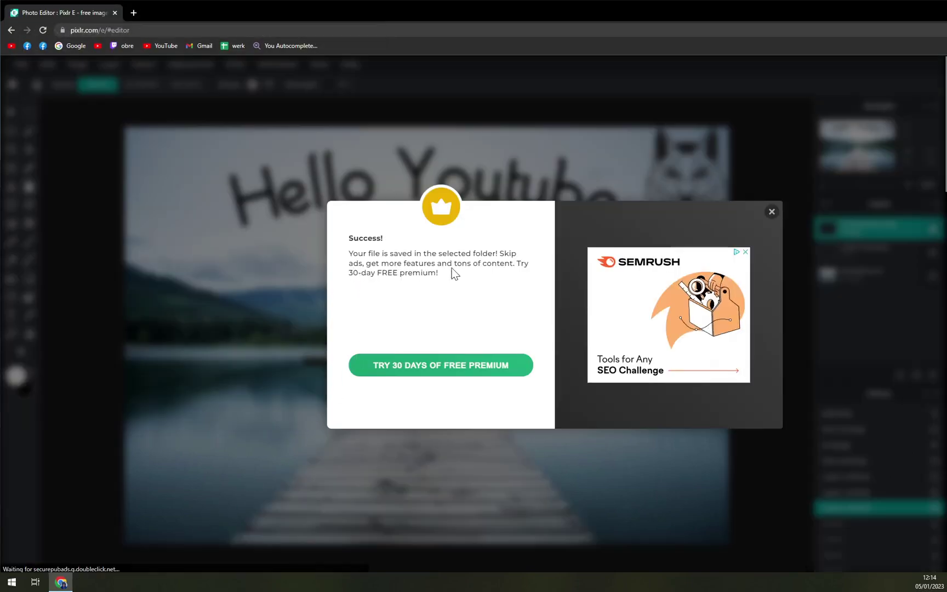
left_click(772, 214)
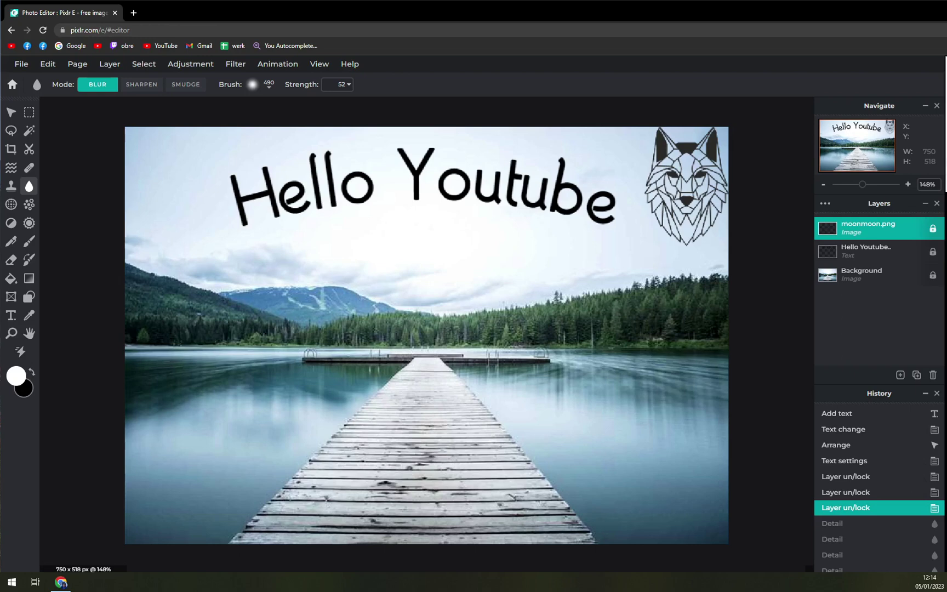
- Reopen the save dialog, check that pixlr_lake is in Documents, then cancel
left_click(22, 64)
left_click(33, 157)
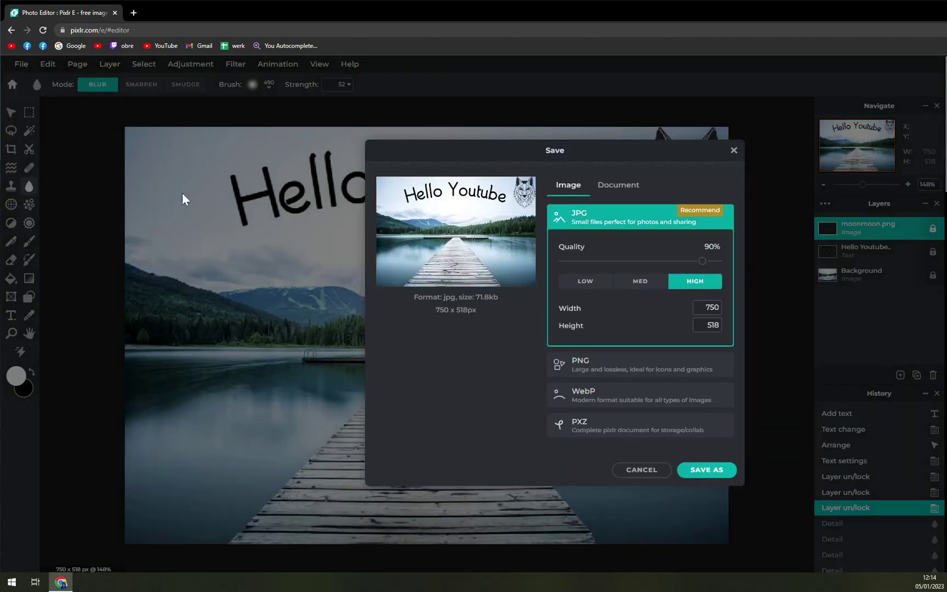
left_click(693, 471)
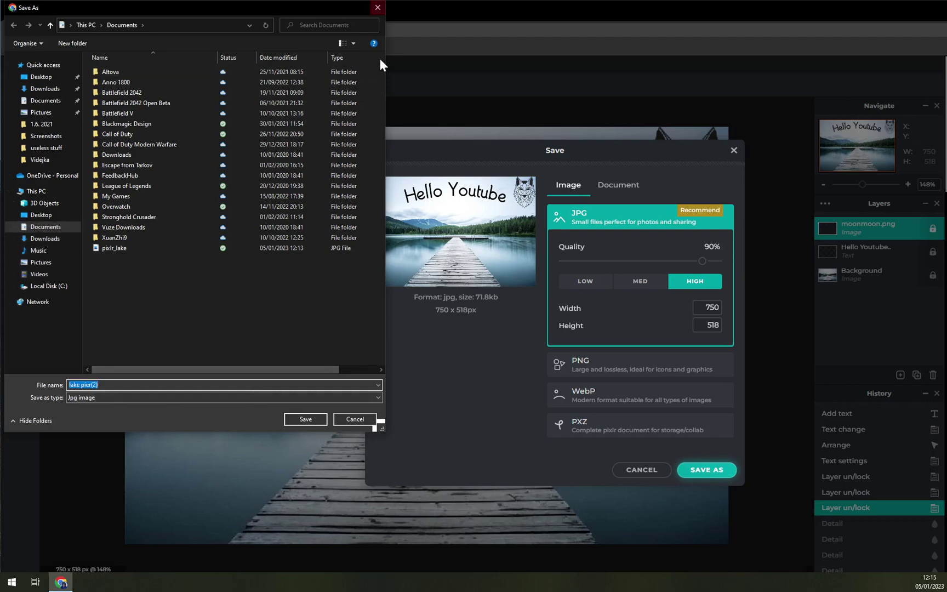
left_click(378, 7)
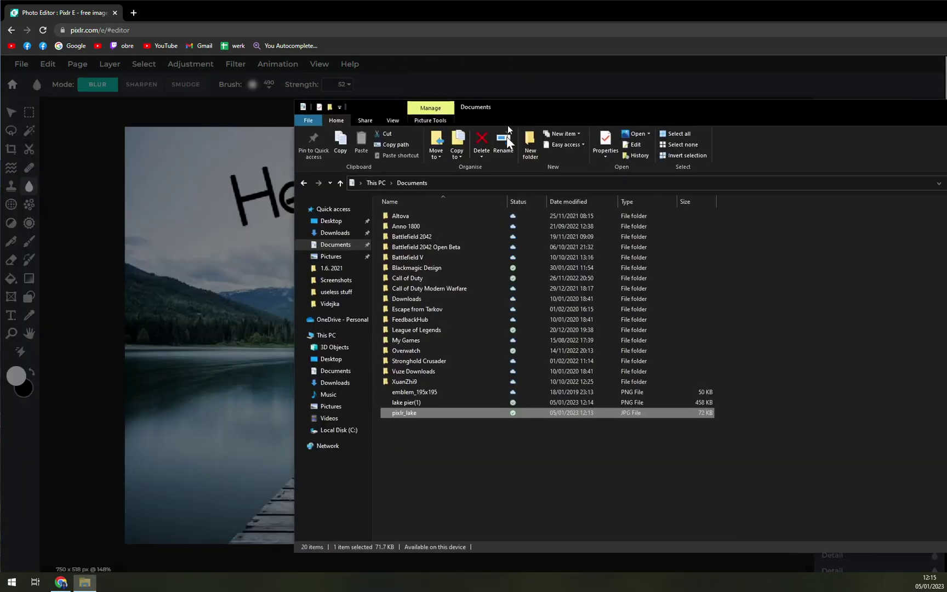
left_click_drag(508, 125, 424, 35)
double_click(258, 362)
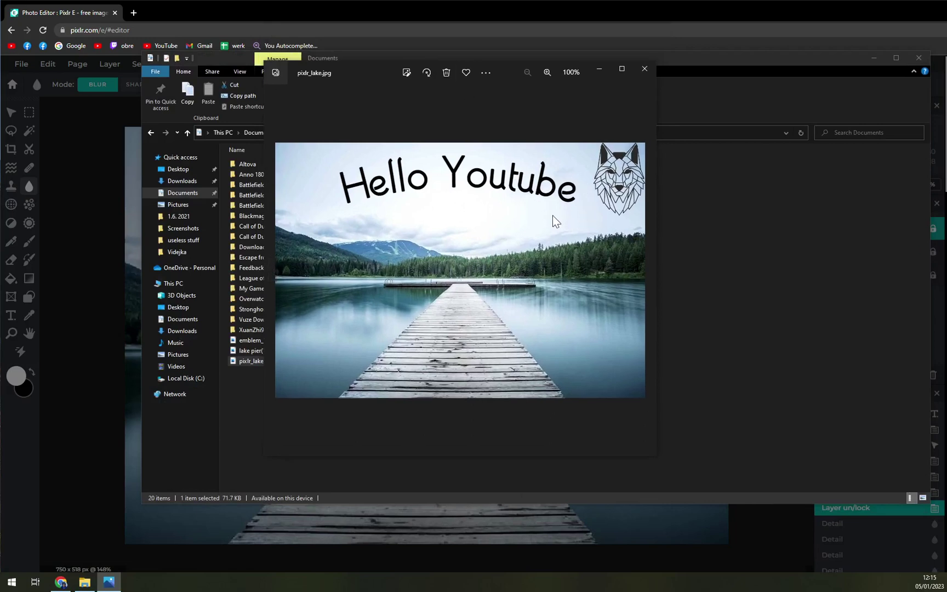
key("alt+F4")
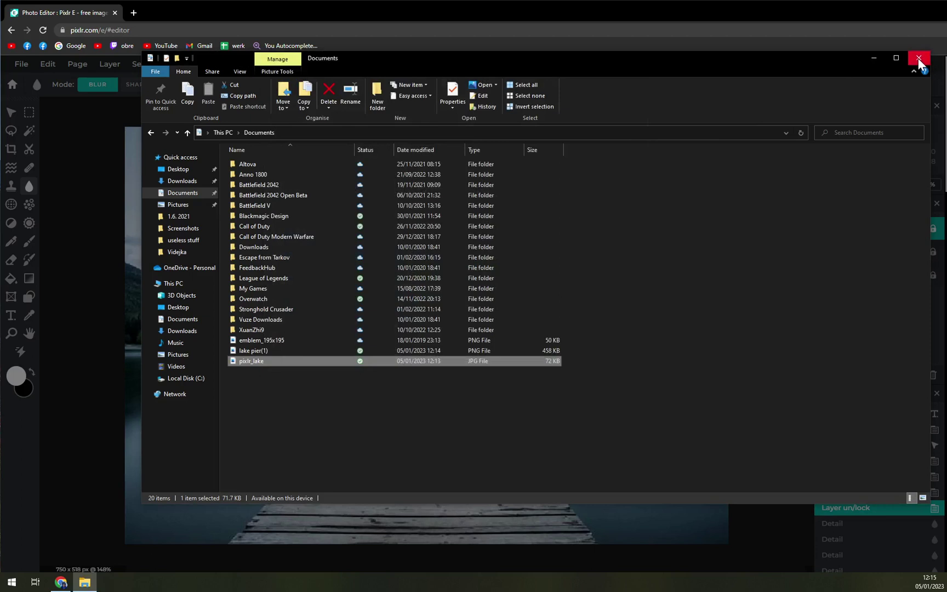
left_click(919, 58)
left_click_drag(566, 153, 422, 133)
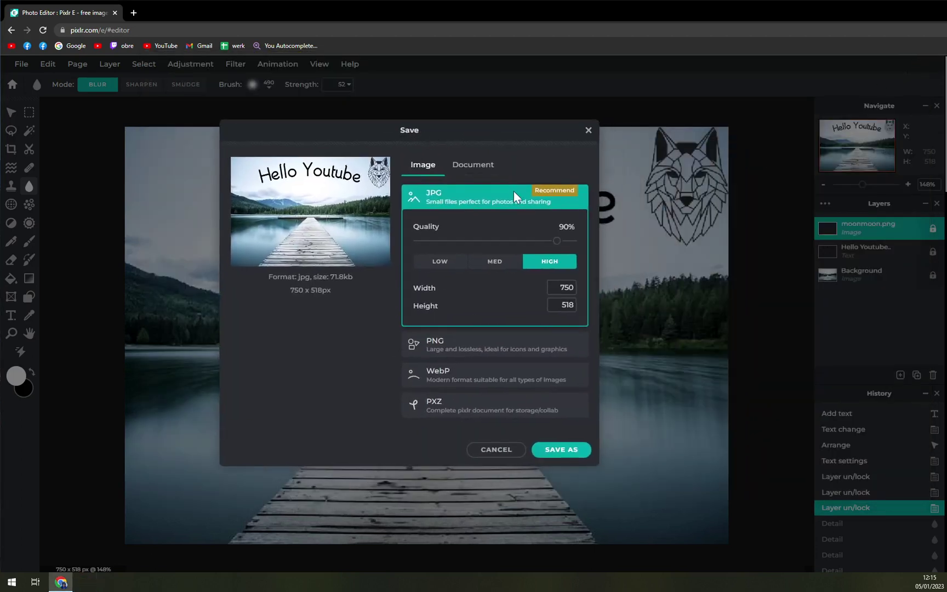